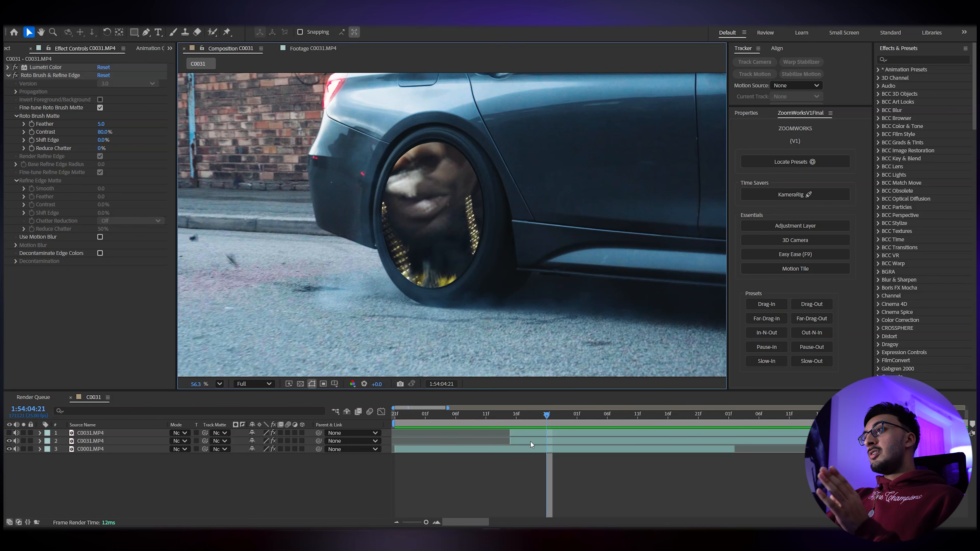
- Rename the two C0031.MP4 wheel layers to outerwheel and innerwheel
{"action": "left_click", "coordinate": [548, 440]}
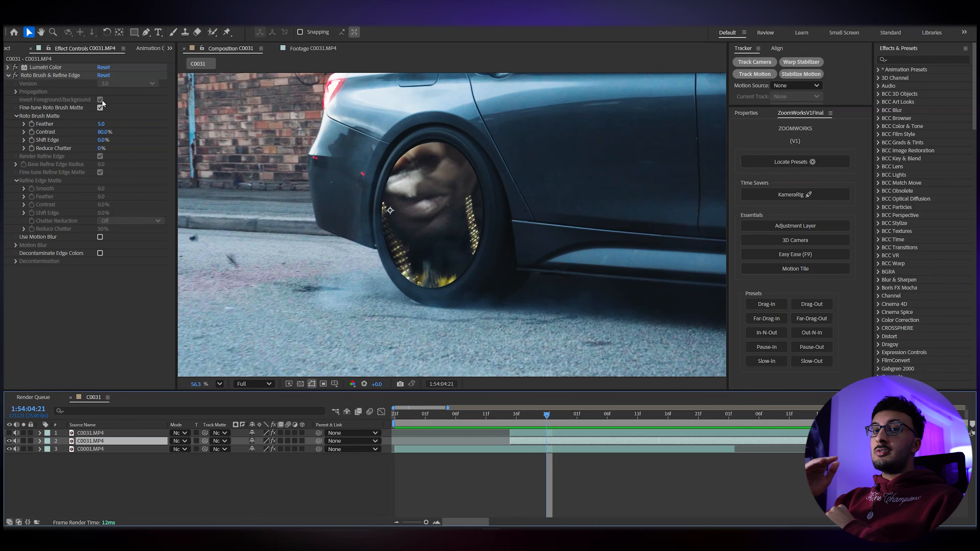
{"action": "right_click", "coordinate": [95, 444]}
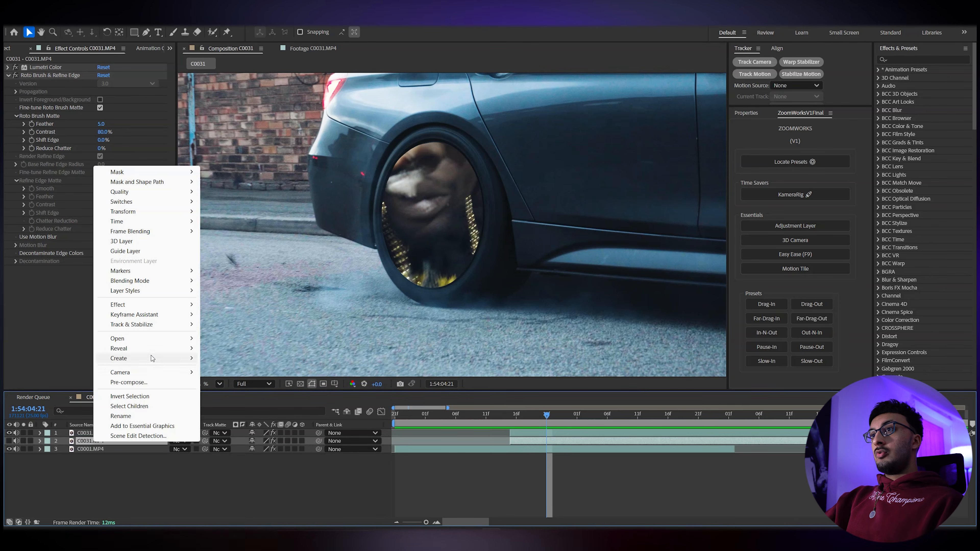
{"action": "left_click", "coordinate": [121, 417]}
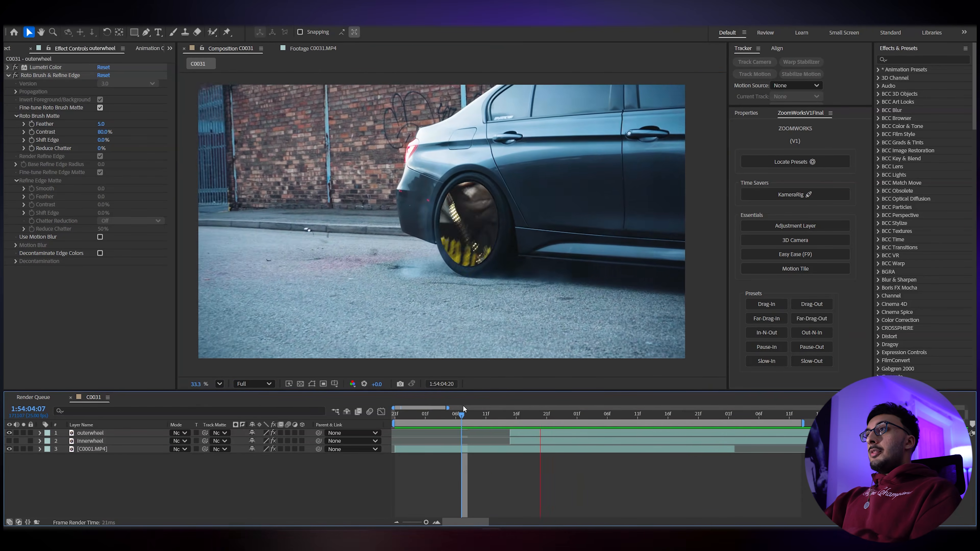
{"action": "left_click", "coordinate": [439, 416]}
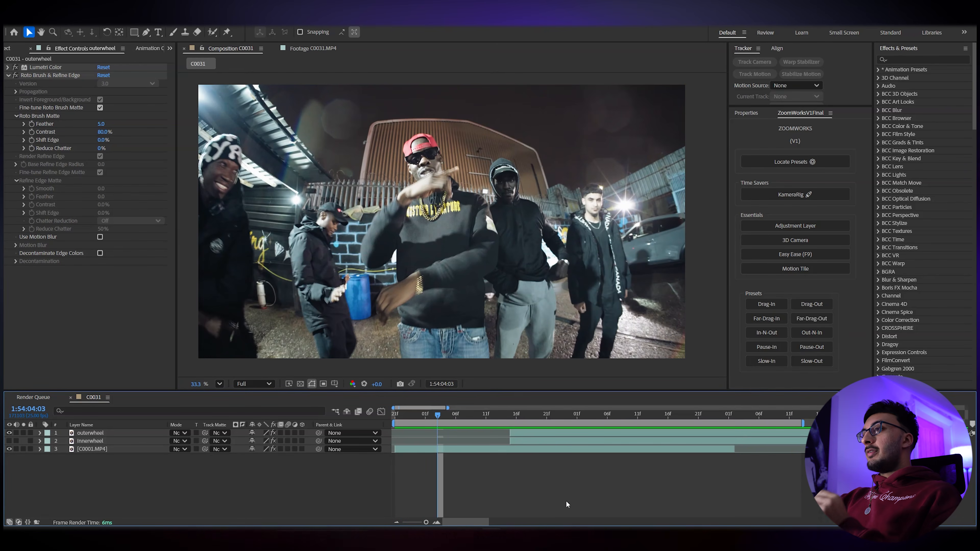
{"action": "right_click", "coordinate": [297, 488]}
{"action": "mouse_move", "coordinate": [349, 374]}
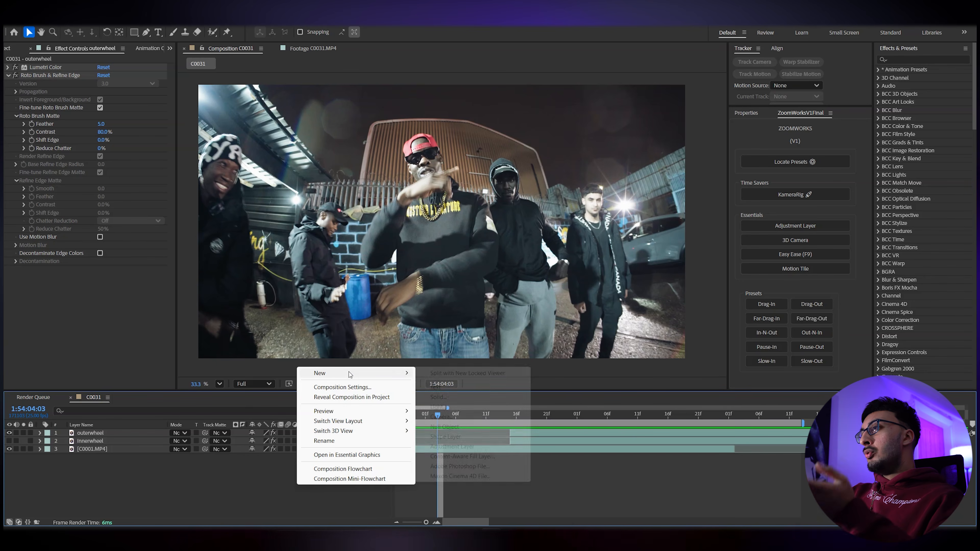
{"action": "left_click", "coordinate": [650, 483]}
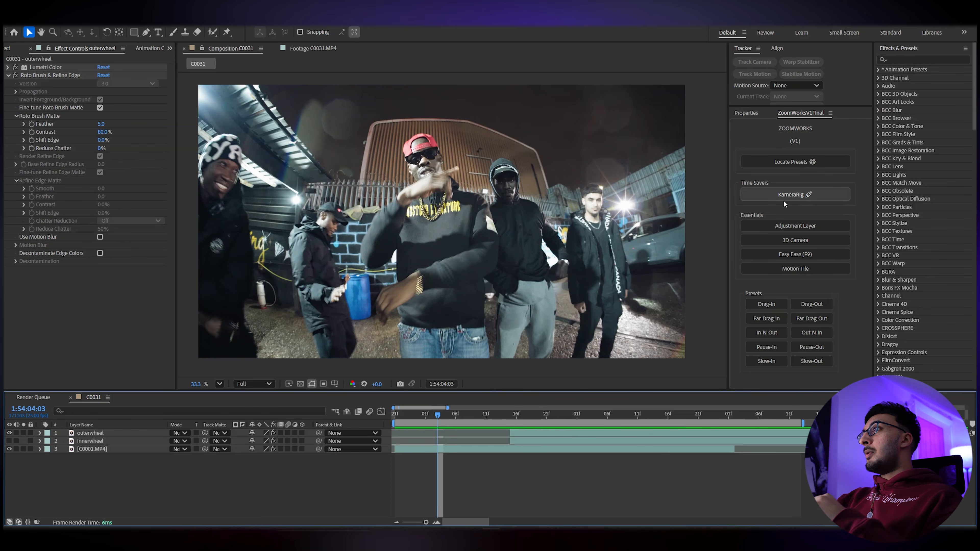
- Add the KameraRig camera and its control layer to the composition
{"action": "left_click", "coordinate": [823, 197]}
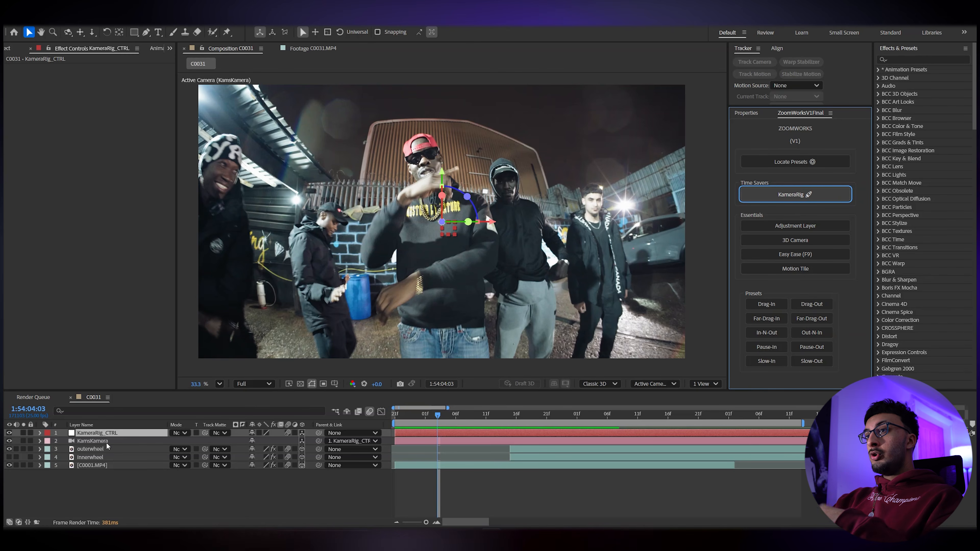
{"action": "left_click_drag", "start_coordinate": [272, 474], "coordinate": [287, 448]}
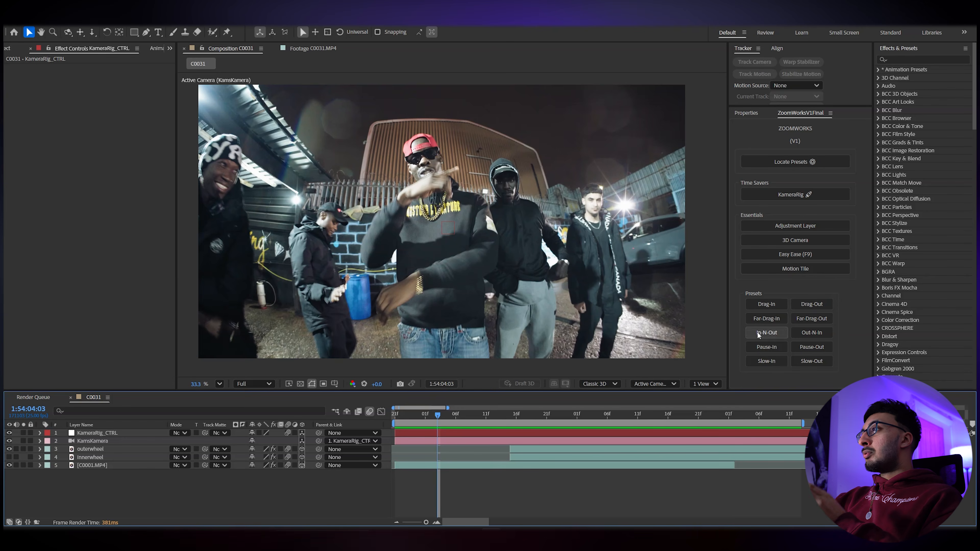
- Apply the Drag-Out preset to the KameraRig_CTRL layer at 1:54:04:10
{"action": "left_click", "coordinate": [432, 433]}
{"action": "left_click_drag", "start_coordinate": [438, 414], "coordinate": [481, 410]}
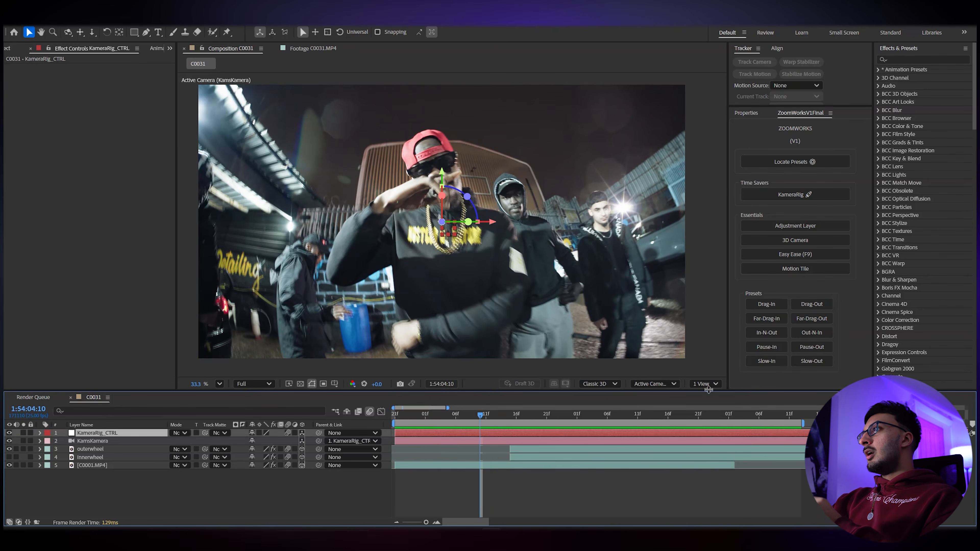
{"action": "left_click", "coordinate": [830, 305]}
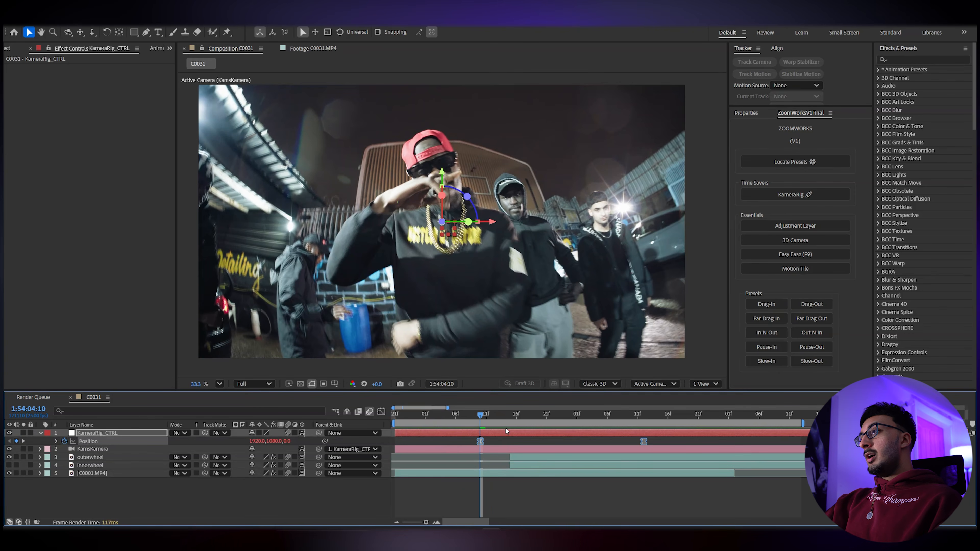
- Inspect the speed graph of the KameraRig_CTRL Position animation and preview the camera move
{"action": "left_click", "coordinate": [379, 413]}
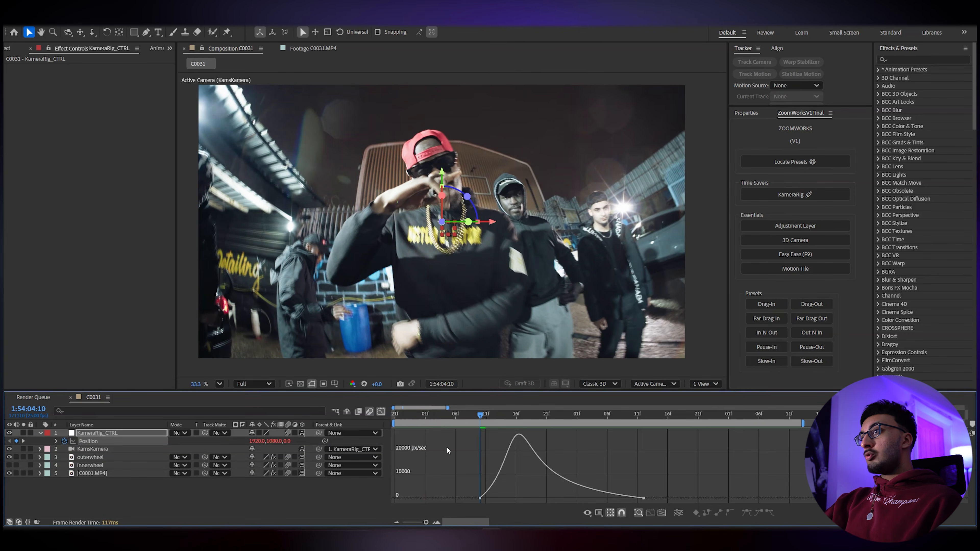
{"action": "left_click", "coordinate": [382, 412]}
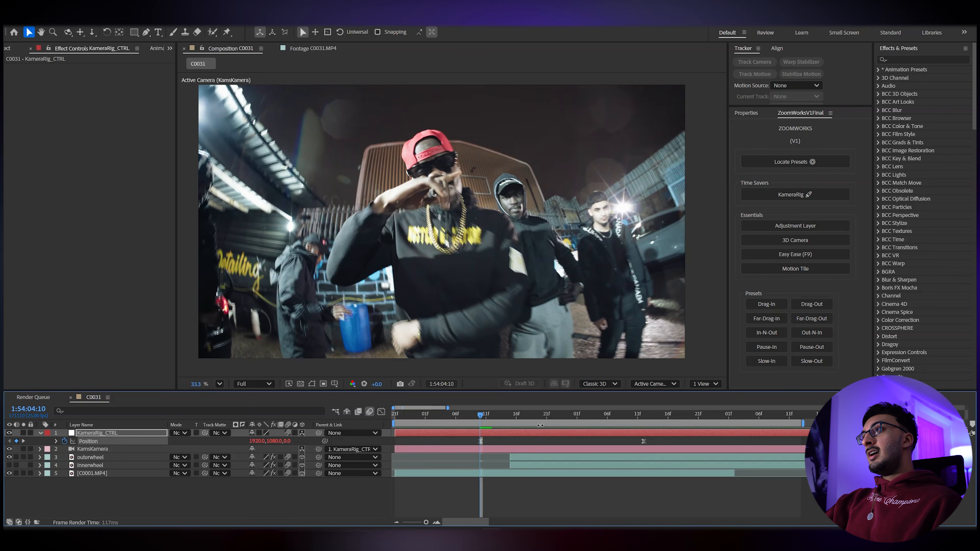
{"action": "key", "text": "space"}
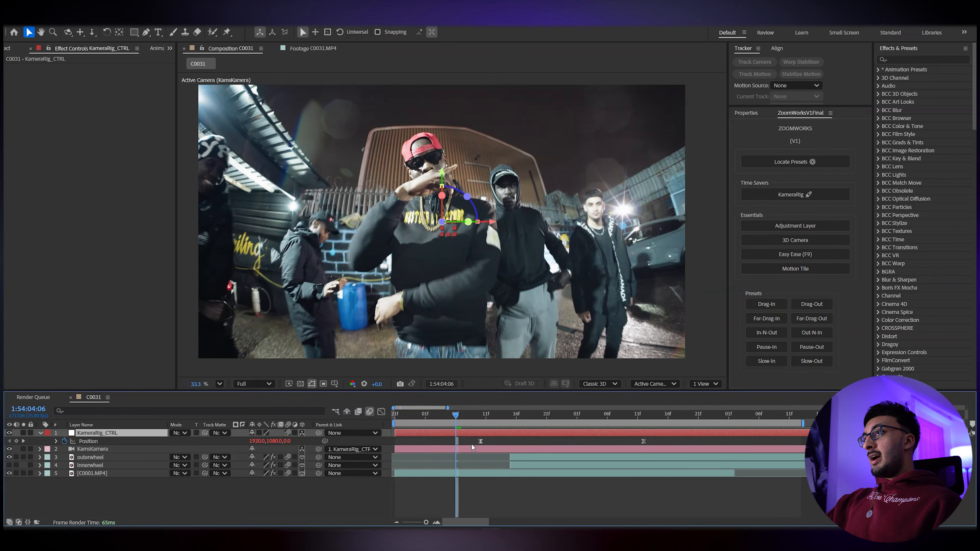
- Shift both KameraRig_CTRL Position keyframes earlier so the first one sits at 1:54:04:07, and preview the camera move
{"action": "left_click_drag", "start_coordinate": [461, 439], "coordinate": [654, 440]}
{"action": "left_click_drag", "start_coordinate": [495, 440], "coordinate": [484, 439]}
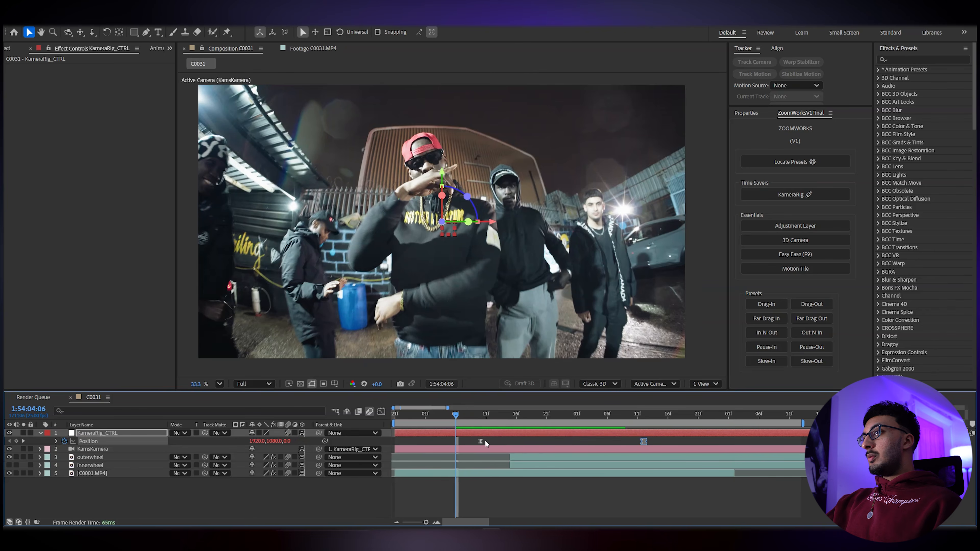
{"action": "left_click_drag", "start_coordinate": [645, 442], "coordinate": [627, 442]}
{"action": "key", "text": "space"}
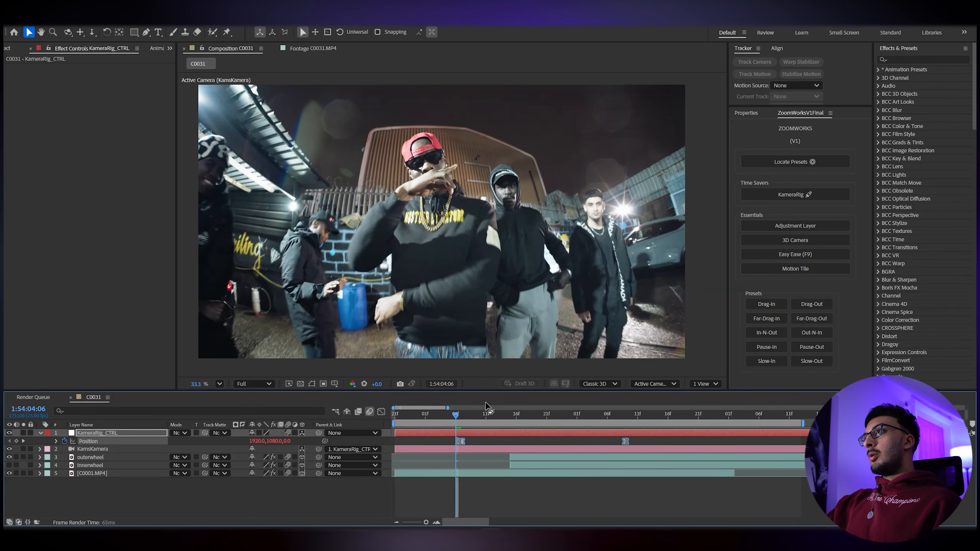
{"action": "key", "text": "space"}
- Set the Z position of both the outerwheel and innerwheel layers to -5000
{"action": "left_click_drag", "start_coordinate": [470, 416], "coordinate": [578, 467]}
{"action": "left_click", "coordinate": [577, 466]}
{"action": "left_click", "coordinate": [576, 456], "text": "shift"}
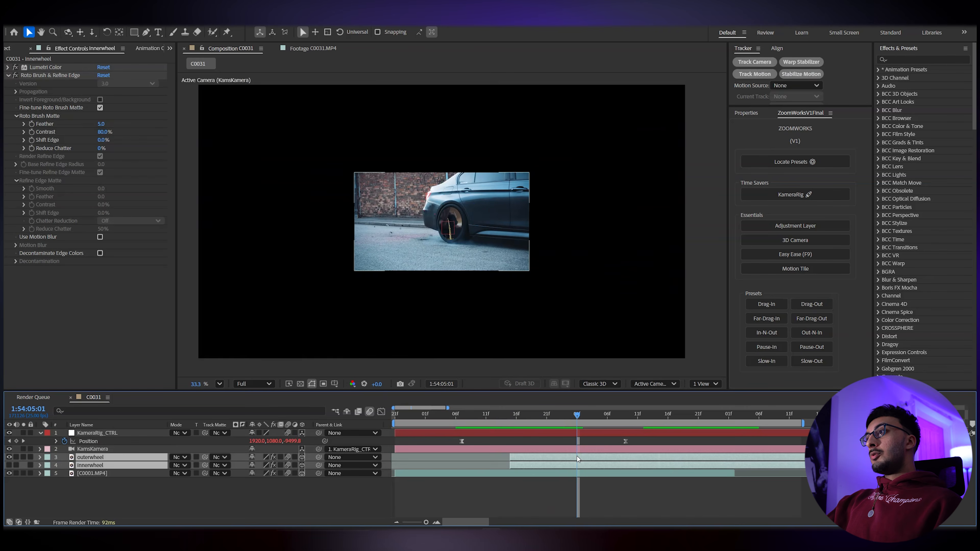
{"action": "key", "text": "p"}
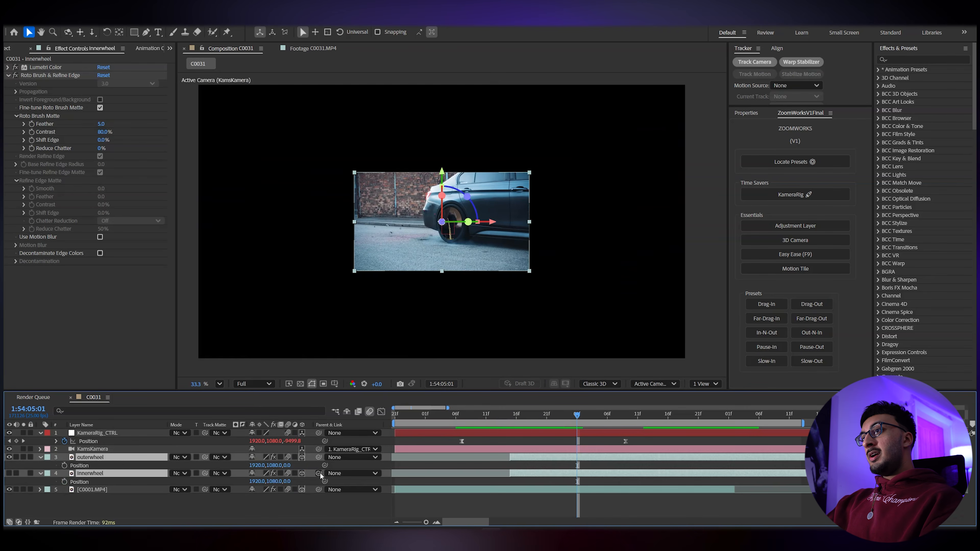
{"action": "type", "text": "-"}
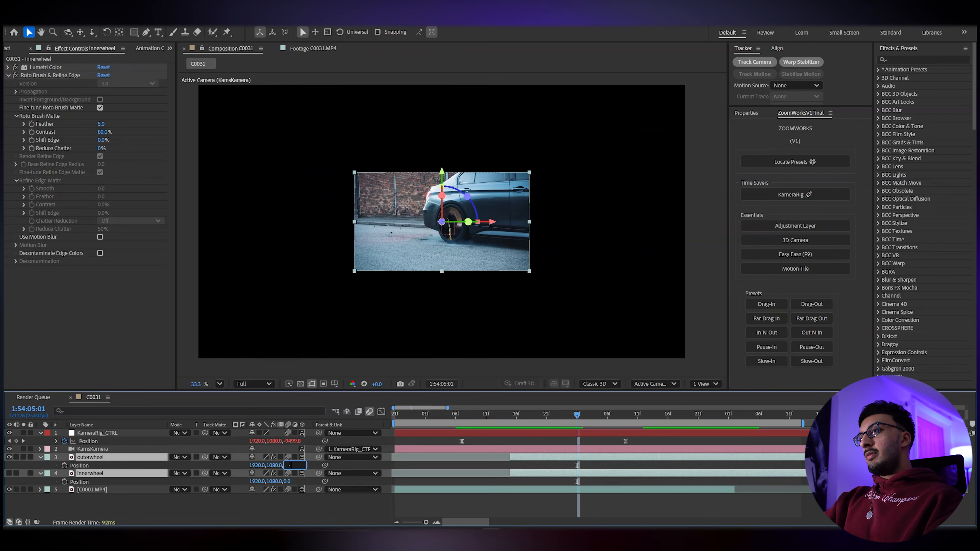
{"action": "type", "text": "5000"}
{"action": "key", "text": "Return"}
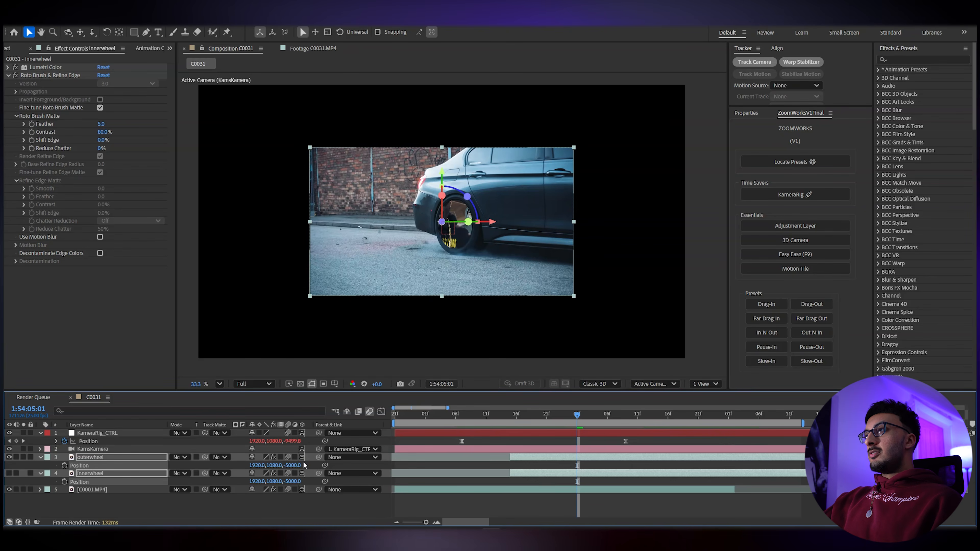
- Scale both wheel layers to 195% and slide them earlier to start at the first camera keyframe
{"action": "key", "text": "s"}
{"action": "left_click_drag", "start_coordinate": [264, 466], "coordinate": [294, 453]}
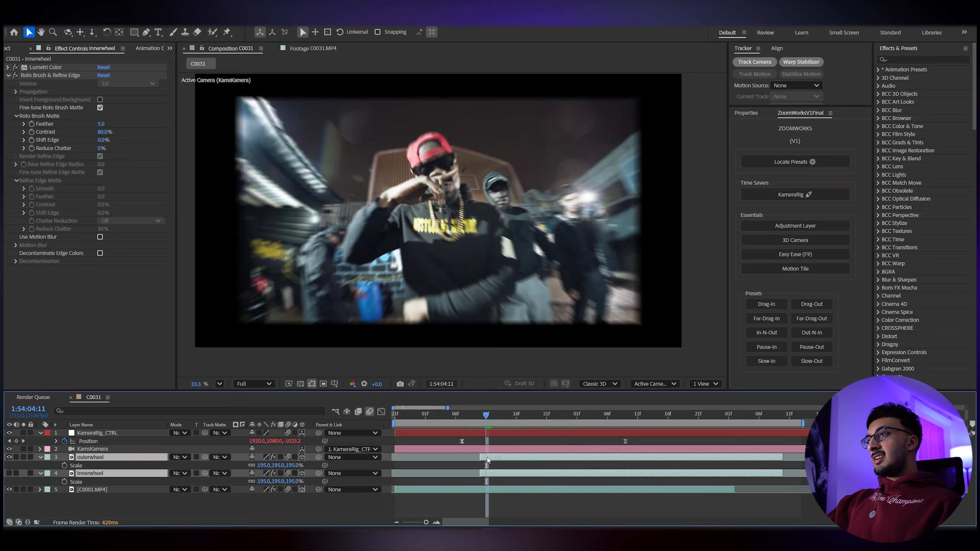
{"action": "left_click_drag", "start_coordinate": [487, 460], "coordinate": [469, 459]}
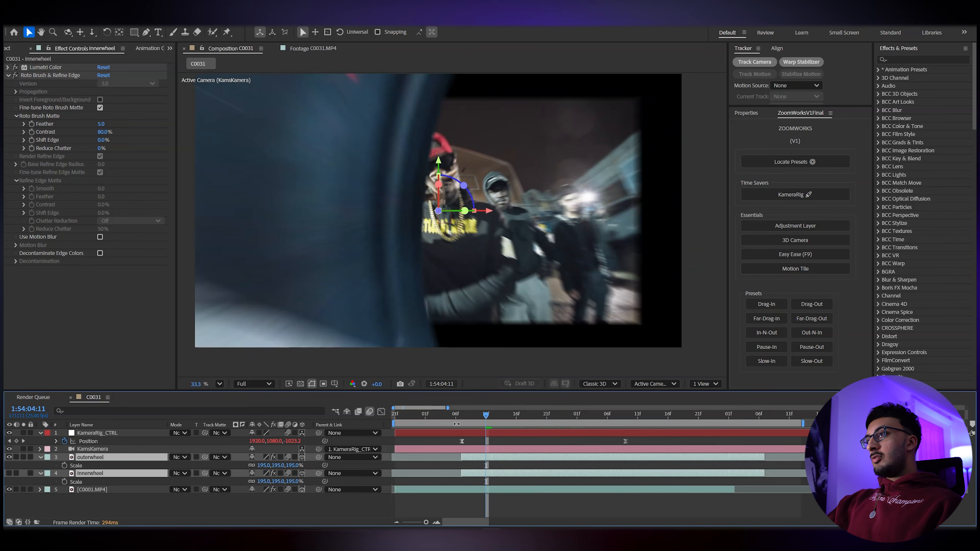
- Scale the C0001.MP4 layer to 114% while viewing the frame at 1:54:04:13
{"action": "left_click", "coordinate": [460, 416]}
{"action": "left_click_drag", "start_coordinate": [459, 416], "coordinate": [528, 400]}
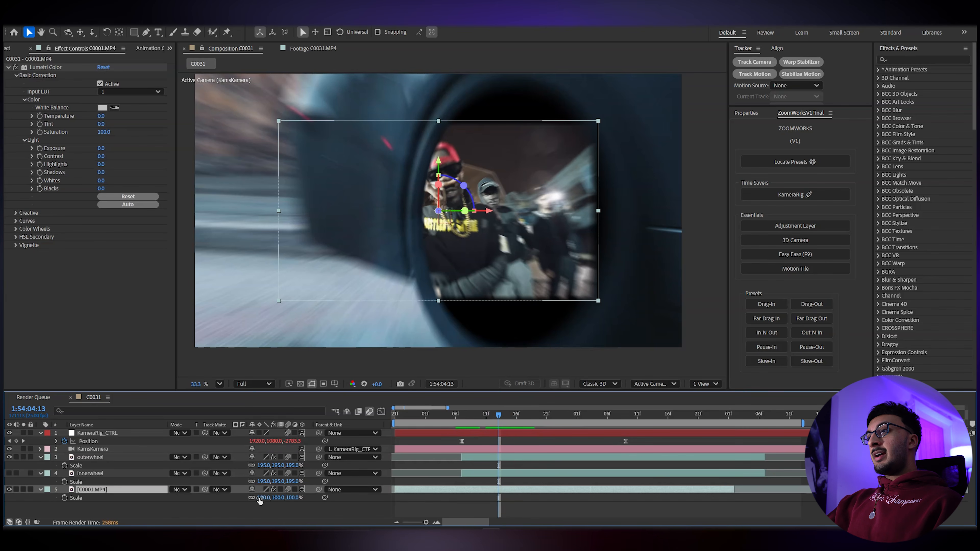
{"action": "left_click_drag", "start_coordinate": [265, 498], "coordinate": [567, 491]}
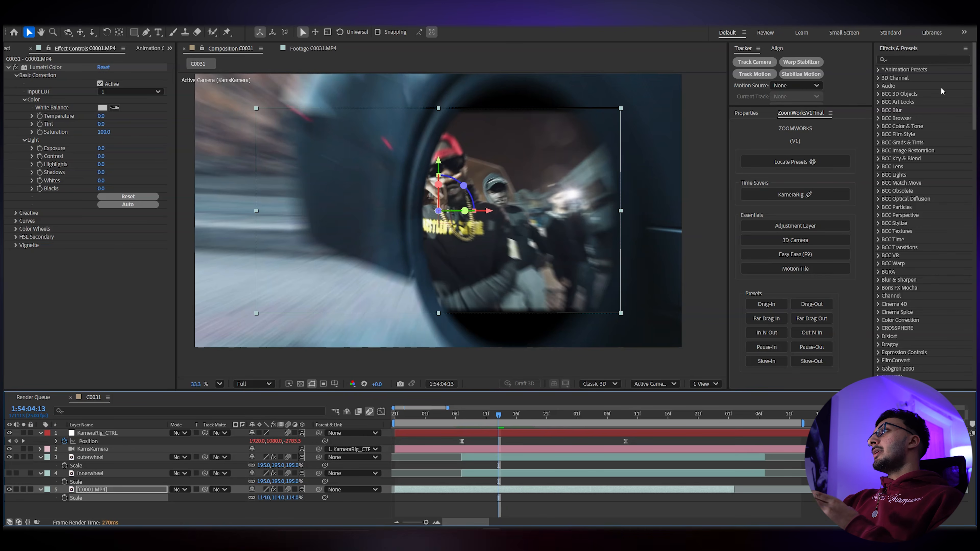
- Add Motion Tile to C0001.MP4 with output width and height of 200 and mirrored edges
{"action": "left_click", "coordinate": [769, 269]}
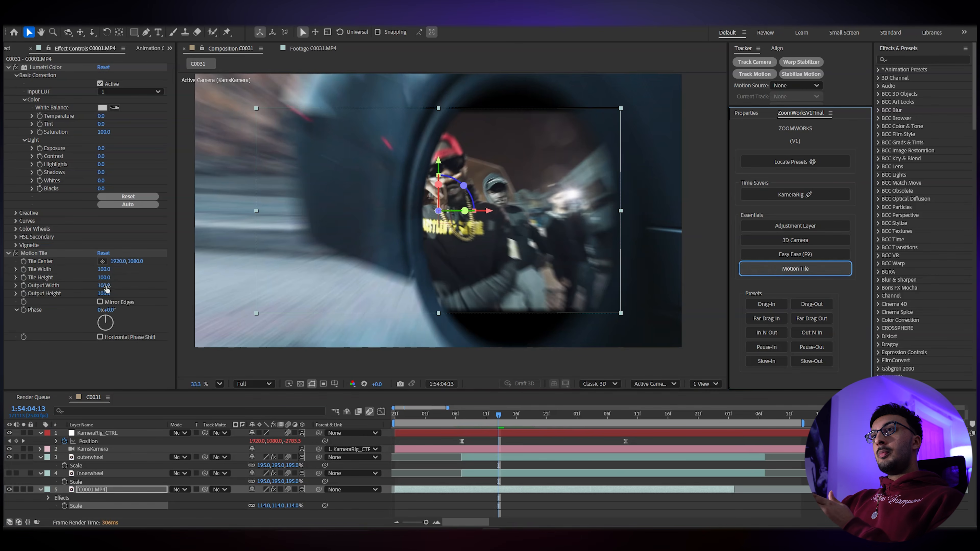
{"action": "left_click", "coordinate": [106, 294]}
{"action": "left_click", "coordinate": [104, 286]}
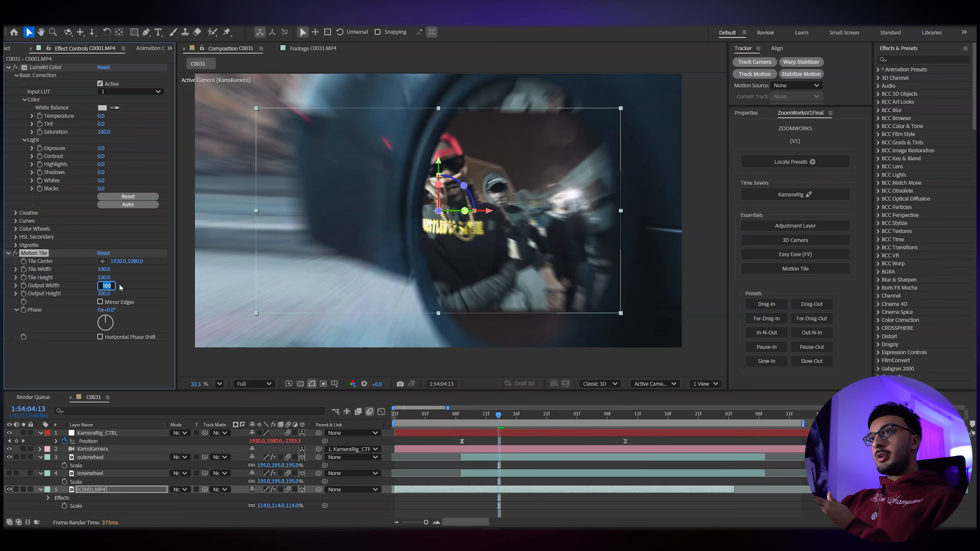
{"action": "type", "text": "200"}
{"action": "key", "text": "Return"}
{"action": "left_click", "coordinate": [100, 302]}
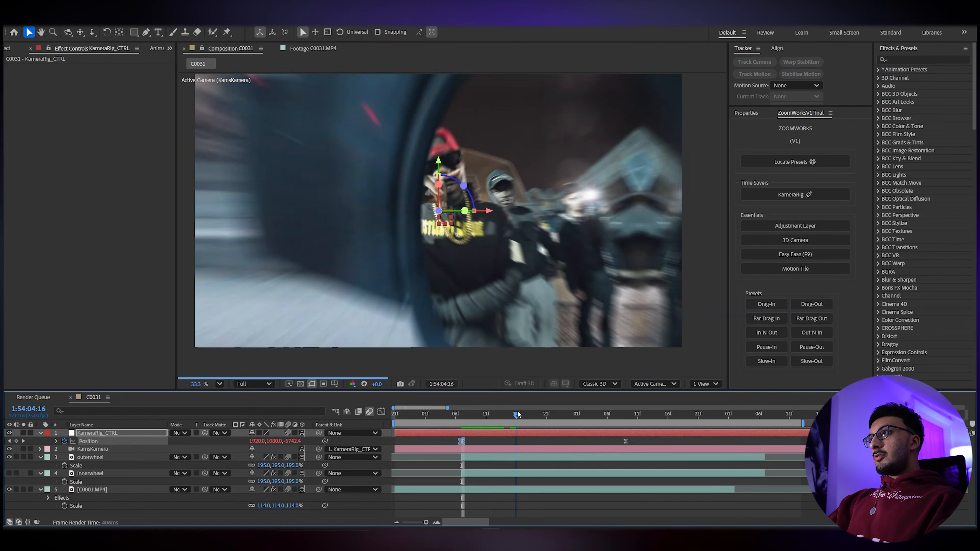
- Set the KameraRig_CTRL Position at the first keyframe to 2397, 1138, 0 and preview the move
{"action": "left_click_drag", "start_coordinate": [518, 419], "coordinate": [462, 420]}
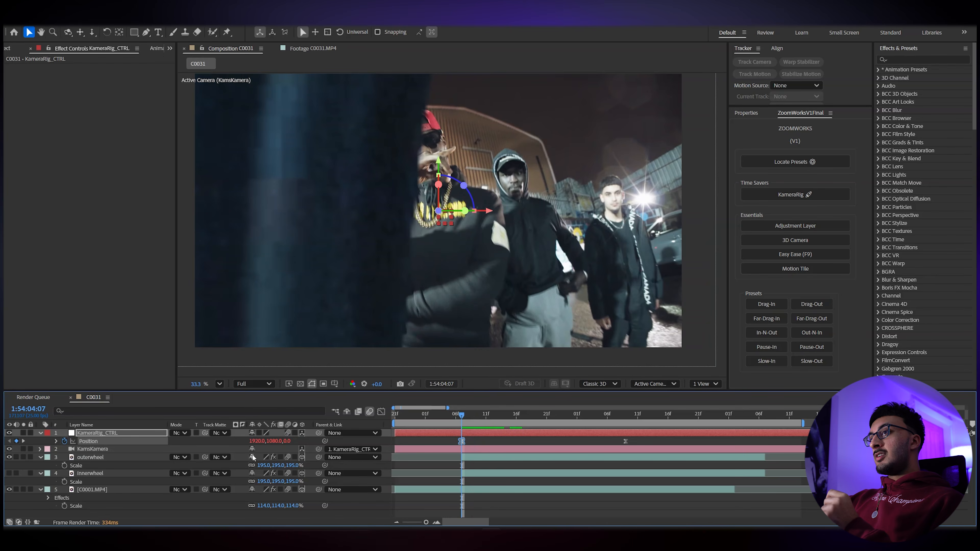
{"action": "left_click_drag", "start_coordinate": [300, 435], "coordinate": [457, 413]}
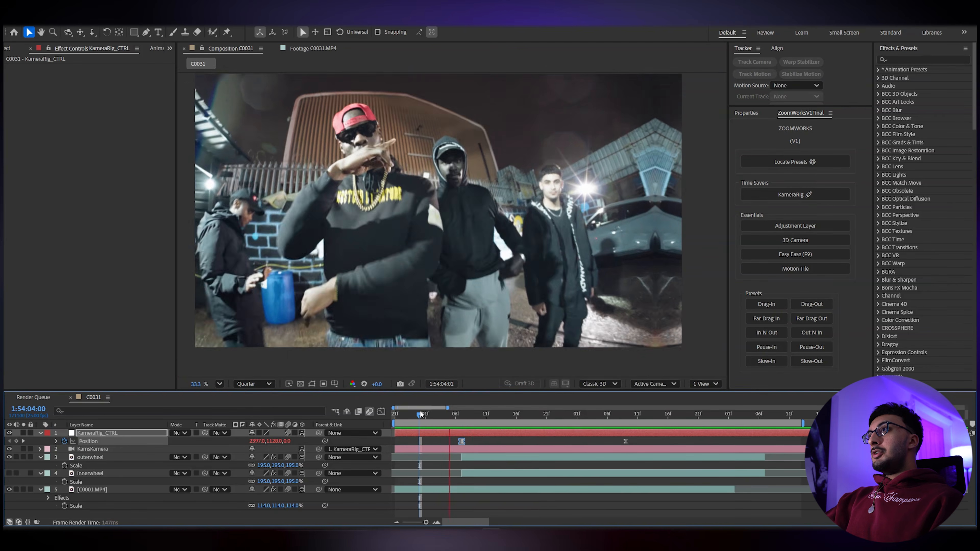
{"action": "key", "text": "space"}
{"action": "left_click", "coordinate": [444, 417]}
{"action": "key", "text": "space"}
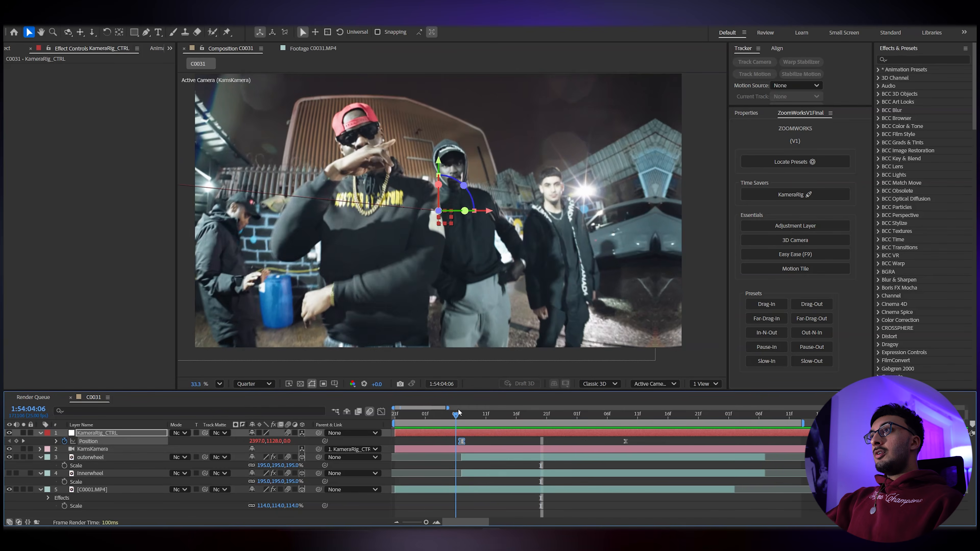
- Reposition the C0001.MP4 footage so the performer lines up with the wheel opening, and preview the transition
{"action": "left_click", "coordinate": [450, 415]}
{"action": "left_click", "coordinate": [455, 489]}
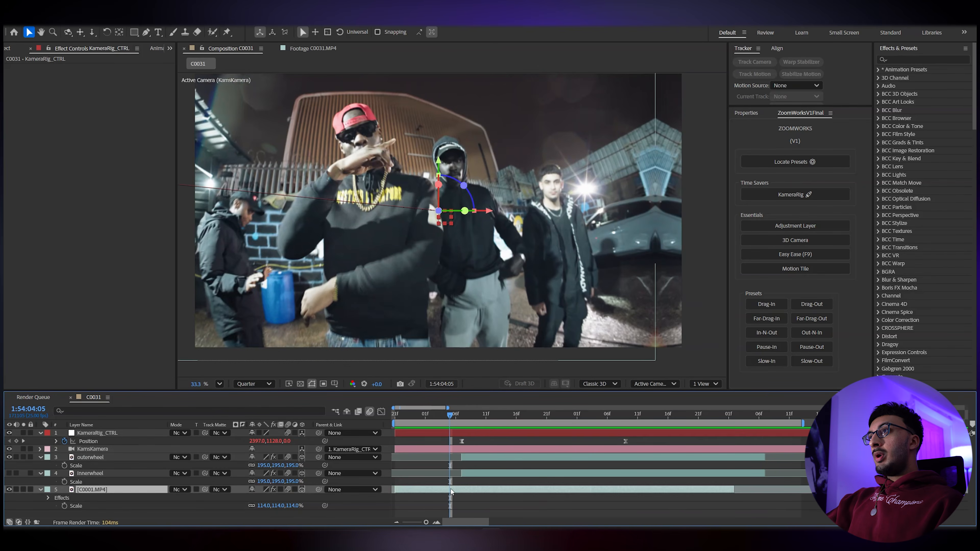
{"action": "scroll", "coordinate": [382, 275], "scroll_direction": "down", "scroll_amount": 1}
{"action": "left_click", "coordinate": [404, 301]}
{"action": "scroll", "coordinate": [424, 305], "scroll_direction": "up", "scroll_amount": 1}
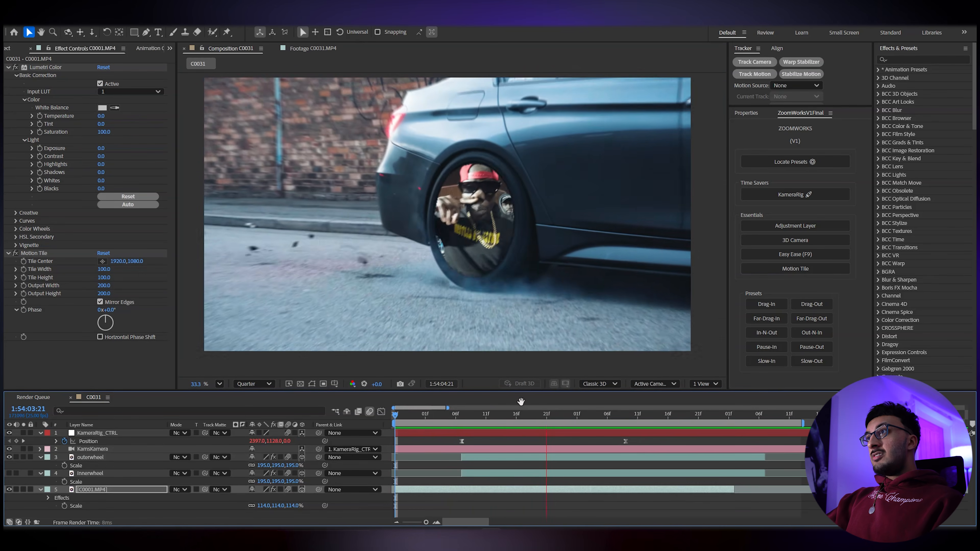
{"action": "key", "text": "space"}
{"action": "left_click_drag", "start_coordinate": [482, 417], "coordinate": [514, 401]}
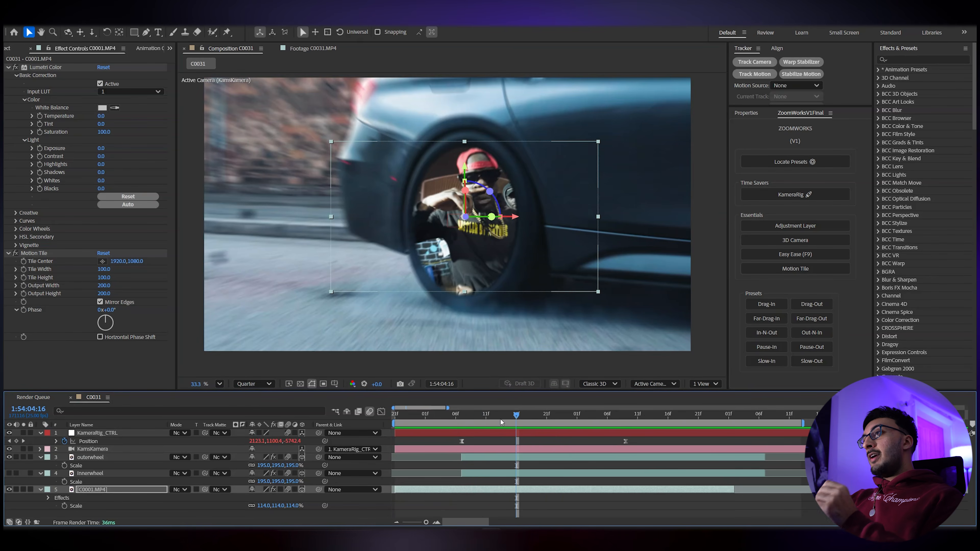
- Make the innerwheel layer visible and add a Position keyframe to it at 1:54:04:19
{"action": "left_click", "coordinate": [504, 458]}
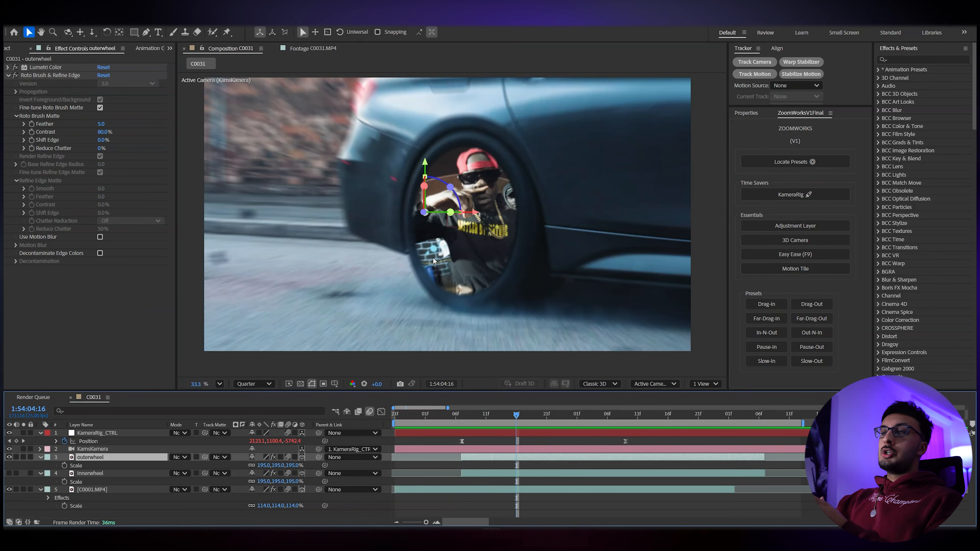
{"action": "left_click", "coordinate": [33, 475]}
{"action": "left_click", "coordinate": [30, 474]}
{"action": "left_click", "coordinate": [9, 474]}
{"action": "mouse_move", "coordinate": [521, 417]}
{"action": "left_mouse_down"}
{"action": "mouse_move", "coordinate": [540, 423]}
{"action": "mouse_move", "coordinate": [495, 427]}
{"action": "mouse_move", "coordinate": [533, 423]}
{"action": "left_mouse_up"}
{"action": "left_click", "coordinate": [540, 473]}
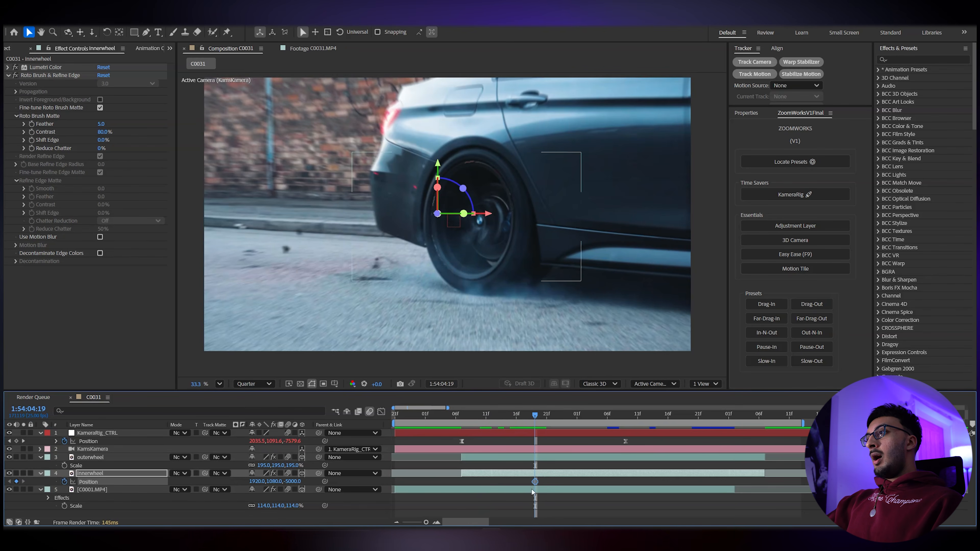
- Move the innerwheel layer out of the wheel opening to 1460.7, 1023.9, -5000 at 1:54:04:13 and preview the transition
{"action": "left_click_drag", "start_coordinate": [532, 417], "coordinate": [498, 421]}
{"action": "scroll", "coordinate": [480, 295], "scroll_direction": "down", "scroll_amount": 1}
{"action": "scroll", "coordinate": [459, 269], "scroll_direction": "up", "scroll_amount": 1}
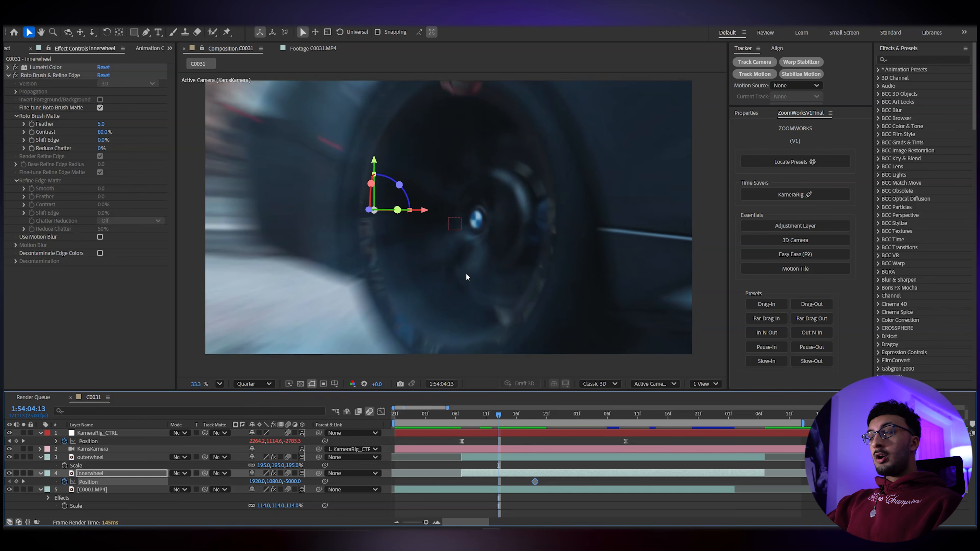
{"action": "left_click_drag", "start_coordinate": [477, 267], "coordinate": [227, 306]}
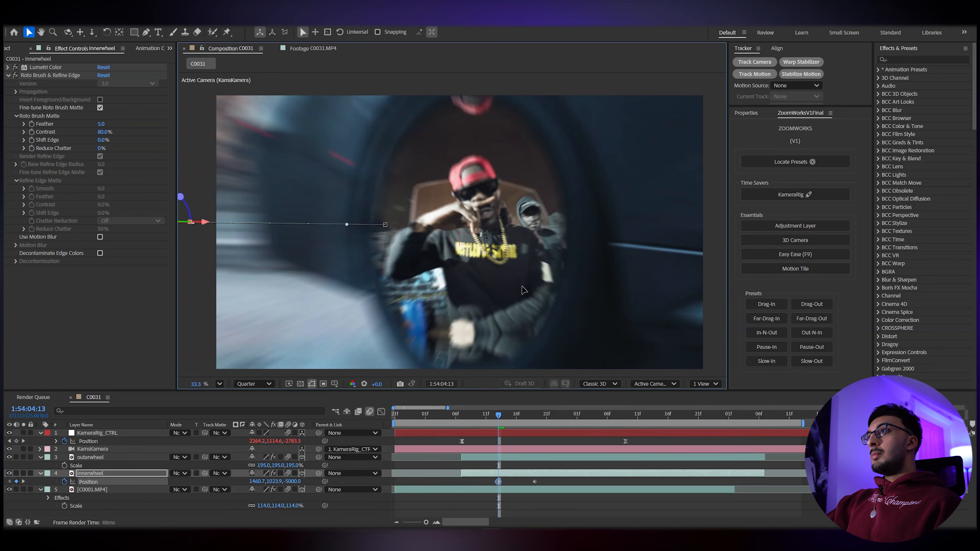
{"action": "key", "text": "space"}
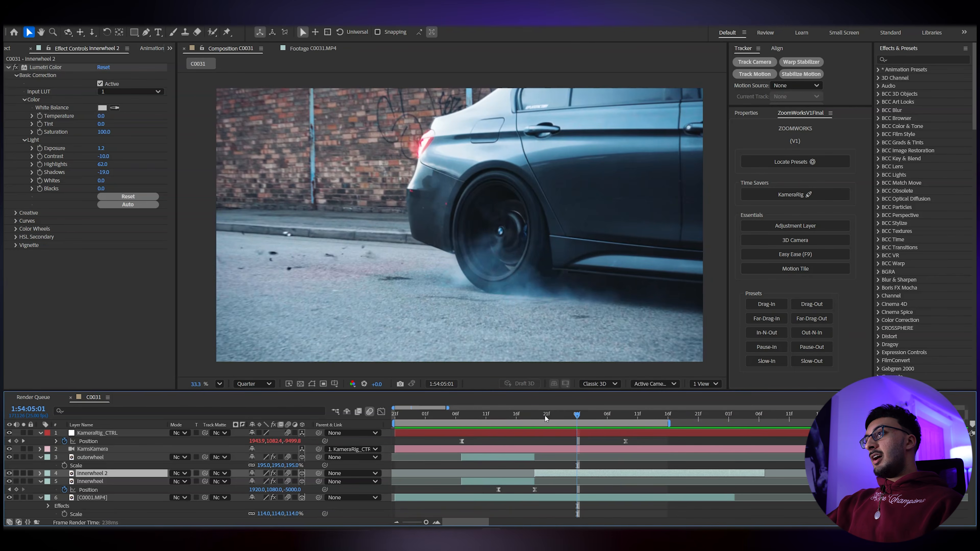
{"action": "key", "text": "space"}
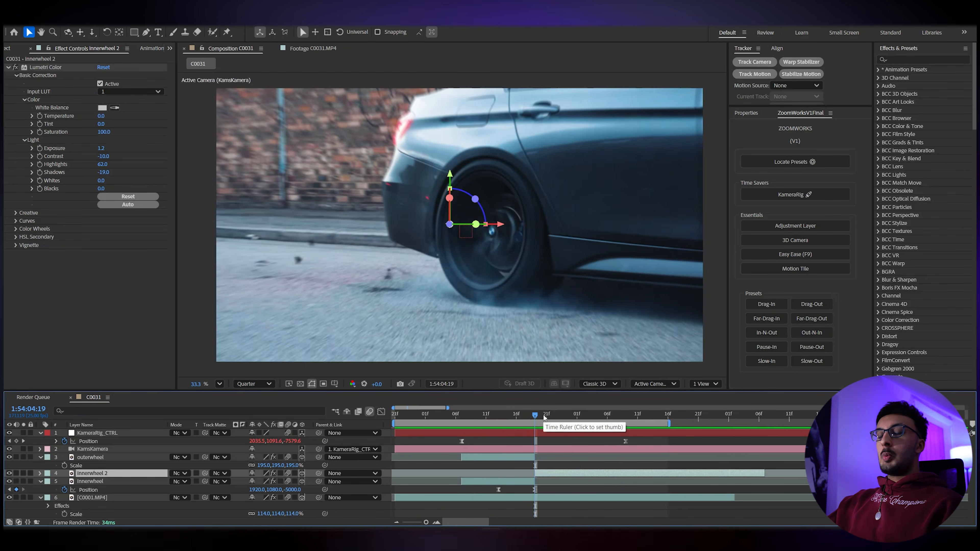